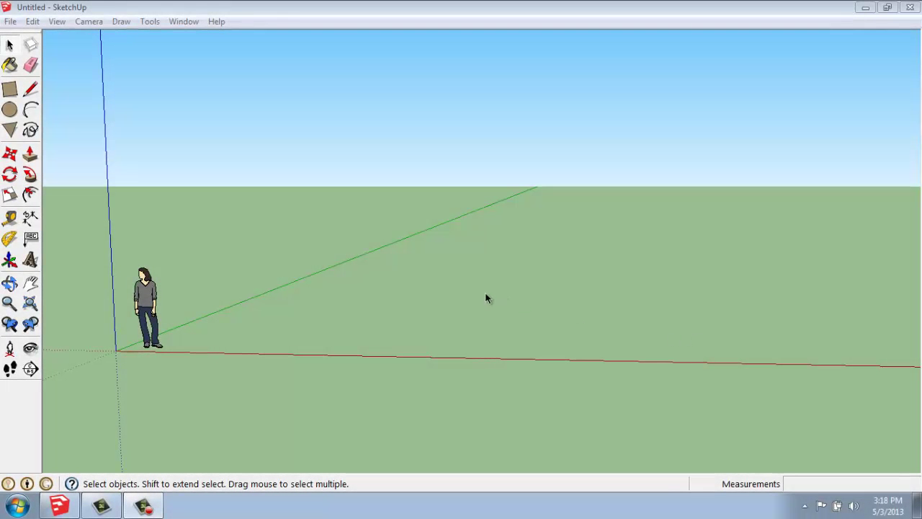
Orbit the camera downward so the ground plane and red, green and blue axes fill the view.
middle_drag(487, 298, 475, 351)
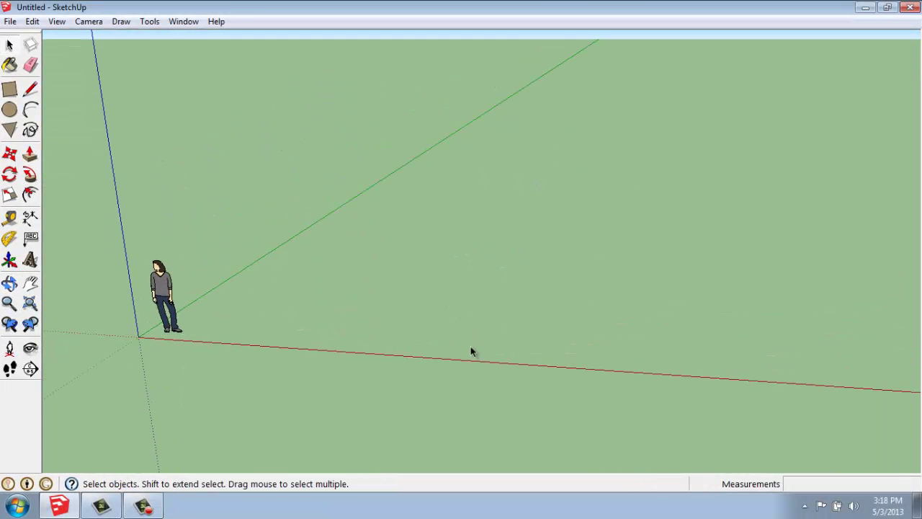
Draw a 10' × 10' square base on the ground near the origin.
click(9, 92)
click(250, 319)
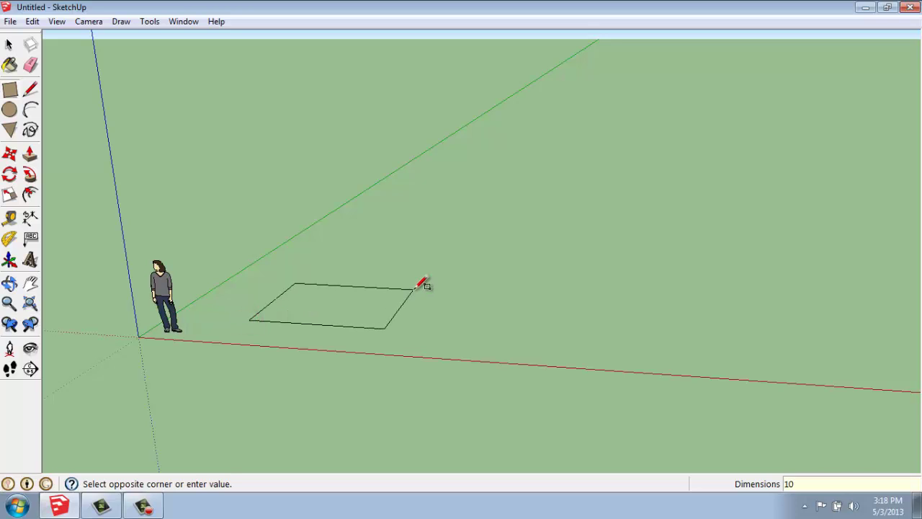
text(10',10')
key(Return)
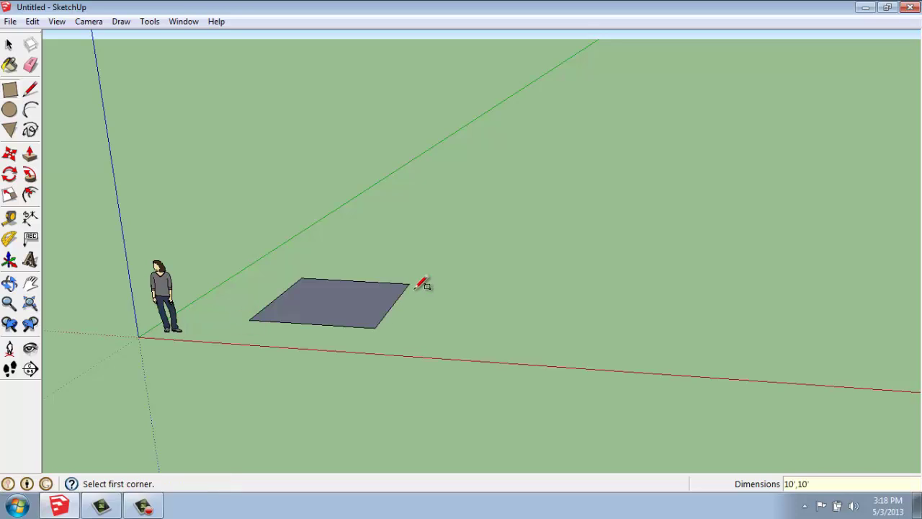
Push/pull the square up 10 feet into a solid cube and orbit to view it.
click(30, 153)
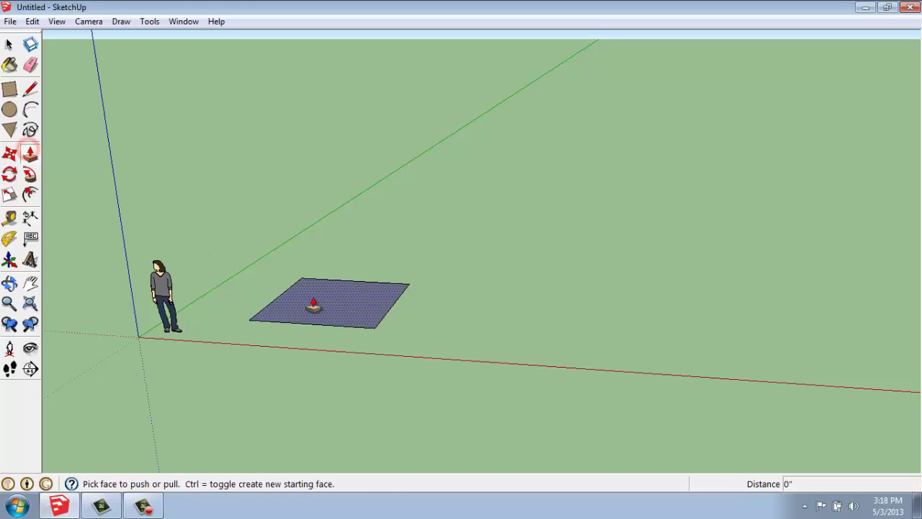
drag(315, 299, 309, 144)
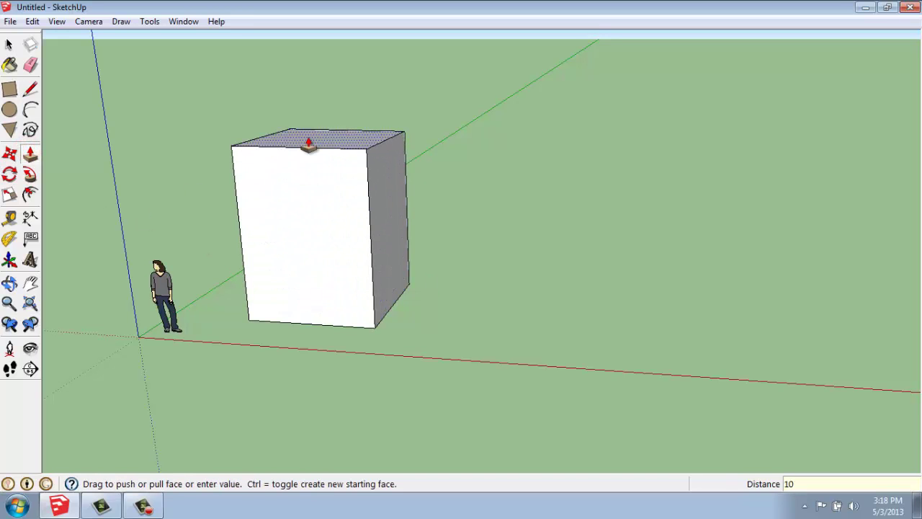
key(Return)
middle_drag(284, 84, 336, 201)
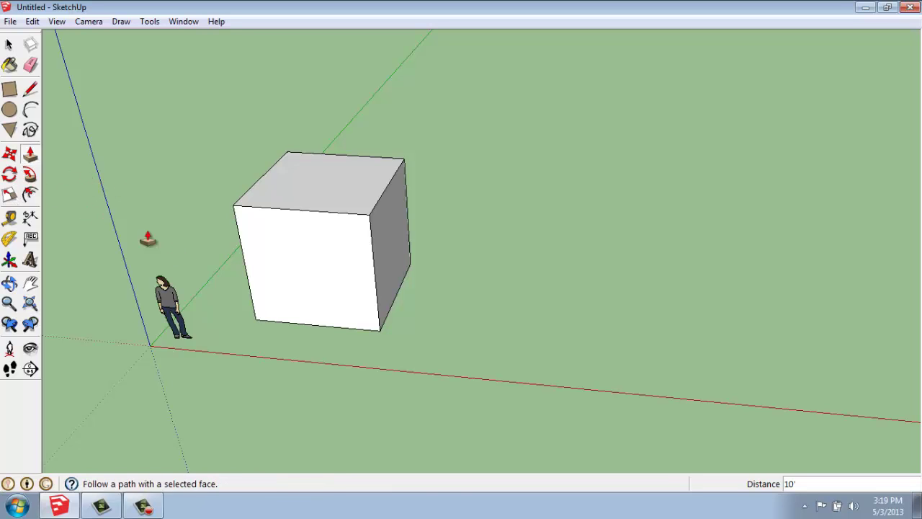
Triple-click the cube to select all its faces and edges, then activate the Rotate tool.
click(9, 45)
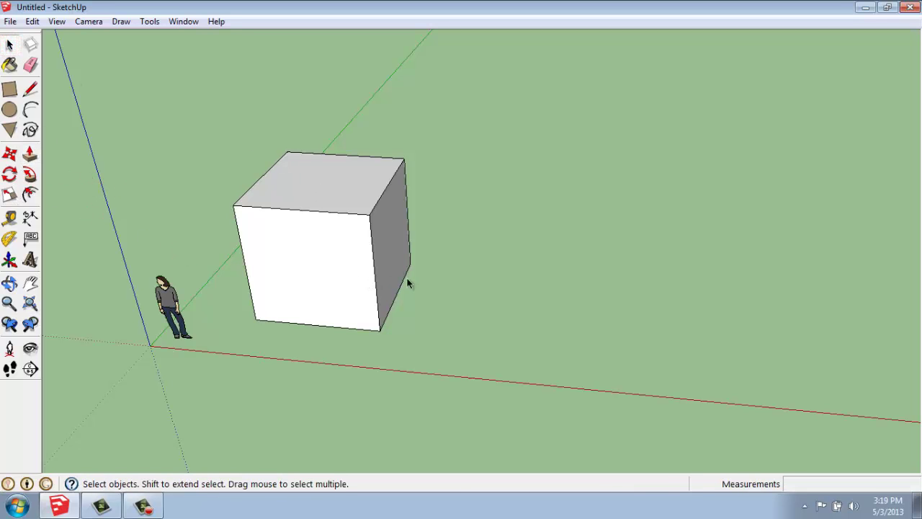
middle_drag(407, 285, 319, 272)
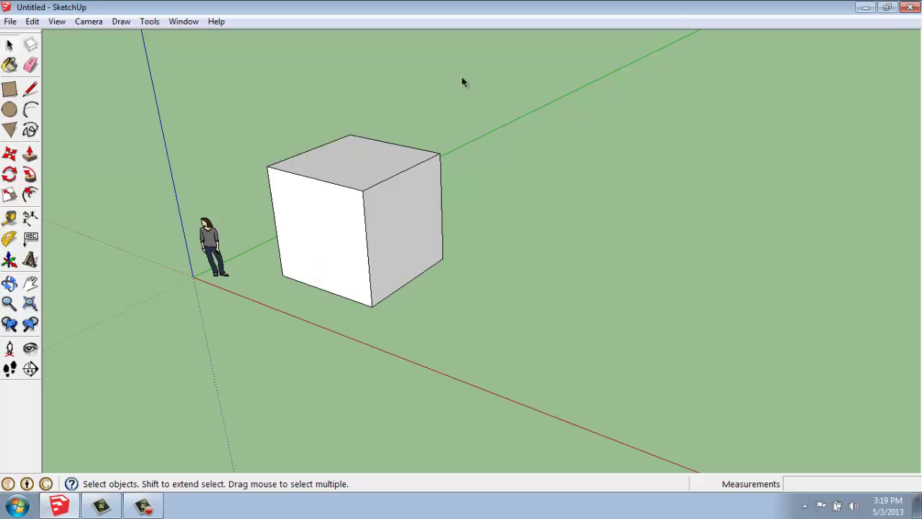
drag(326, 299, 262, 377)
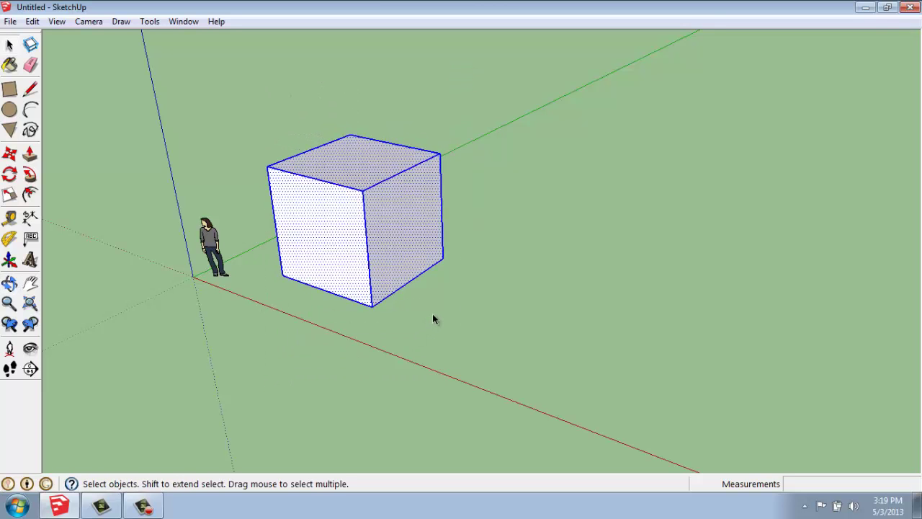
middle_drag(346, 312, 362, 301)
click(510, 300)
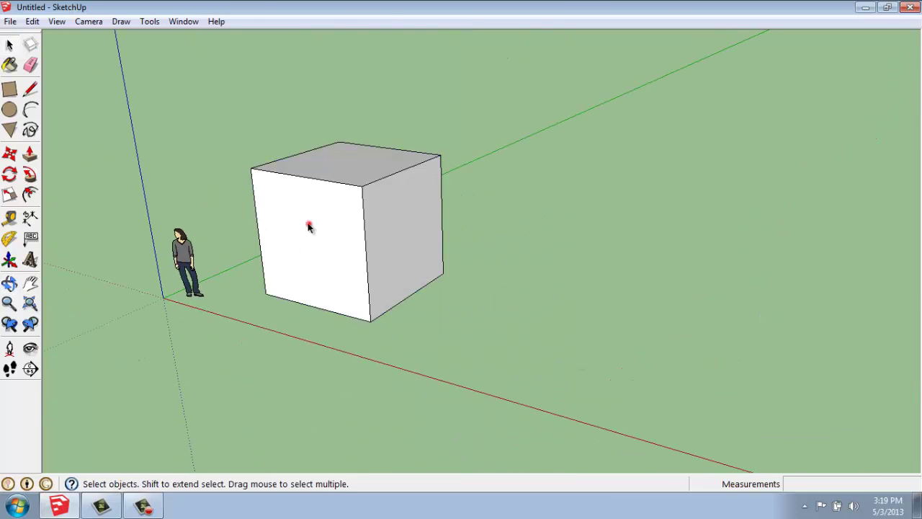
triple_click(309, 226)
scroll(232, 170, up, 1)
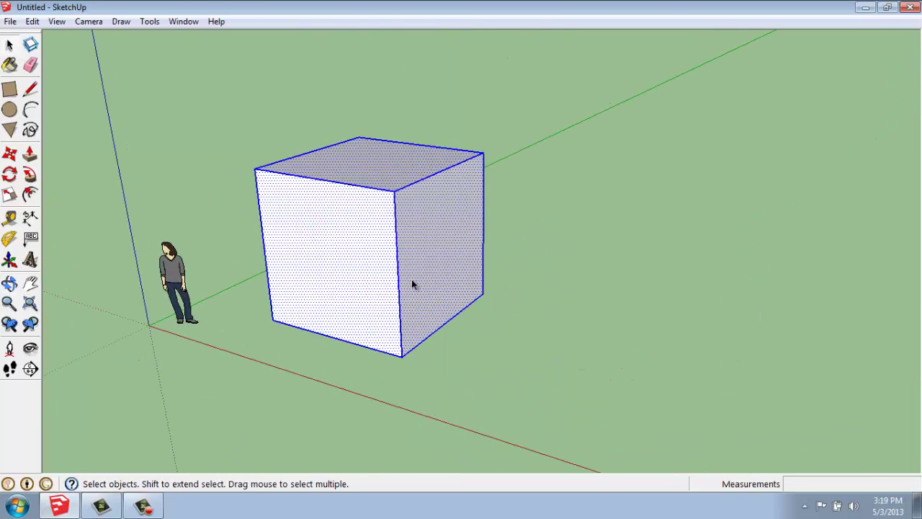
scroll(345, 240, down, 2)
middle_drag(354, 197, 344, 261)
middle_drag(344, 346, 379, 348)
click(12, 175)
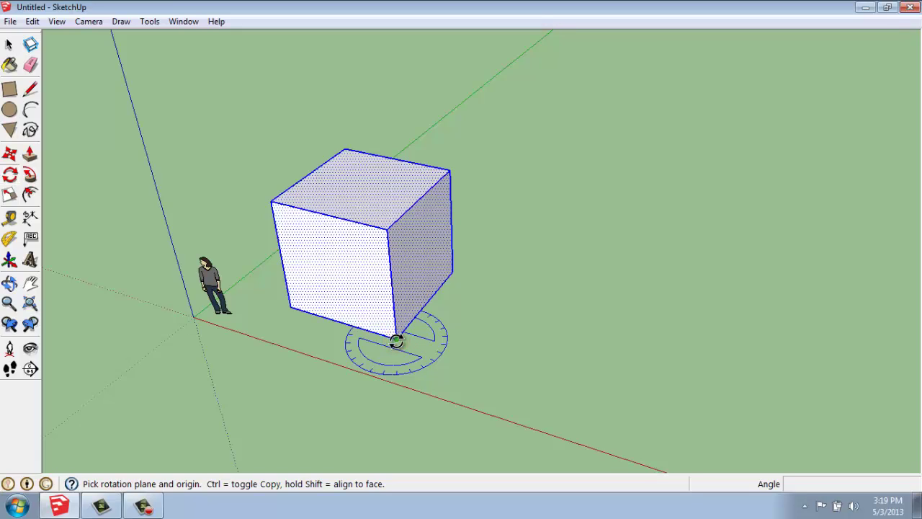
Rotate the cube 90° about the blue axis, pivoting on its bottom corner with a red-axis baseline.
click(397, 339)
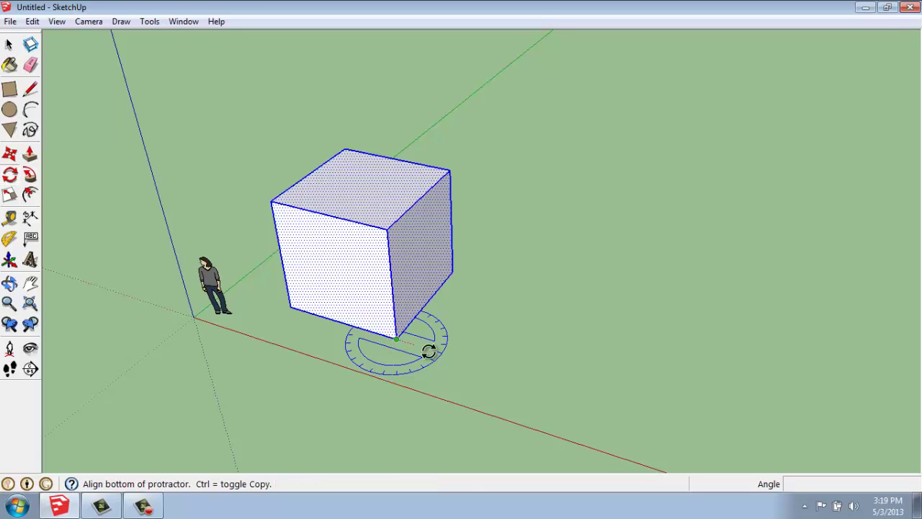
click(523, 374)
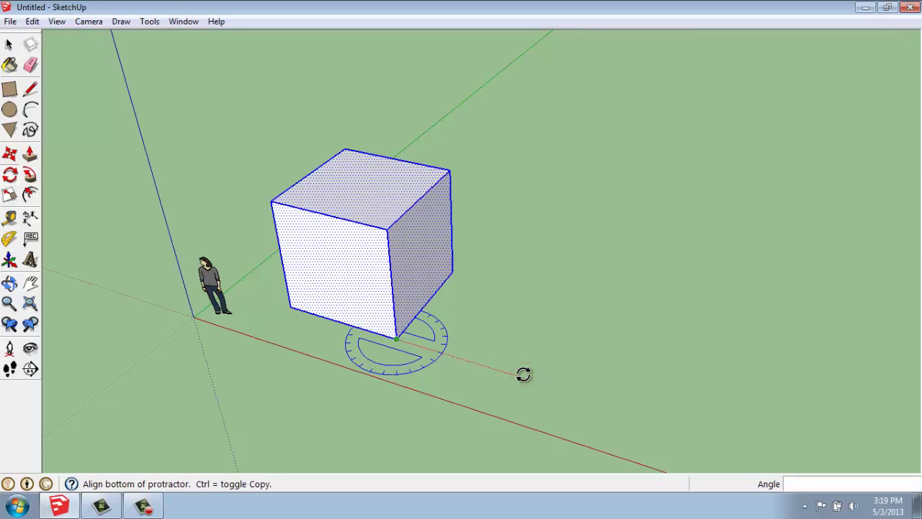
click(523, 374)
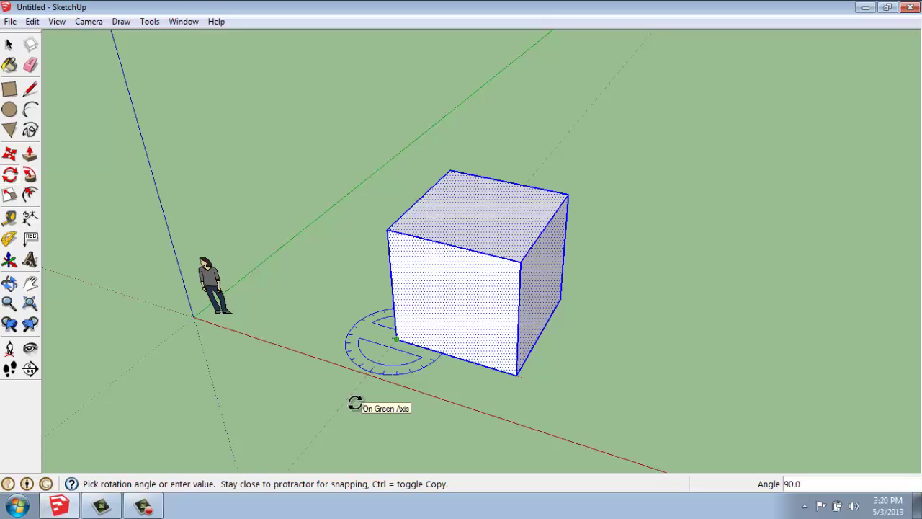
click(355, 404)
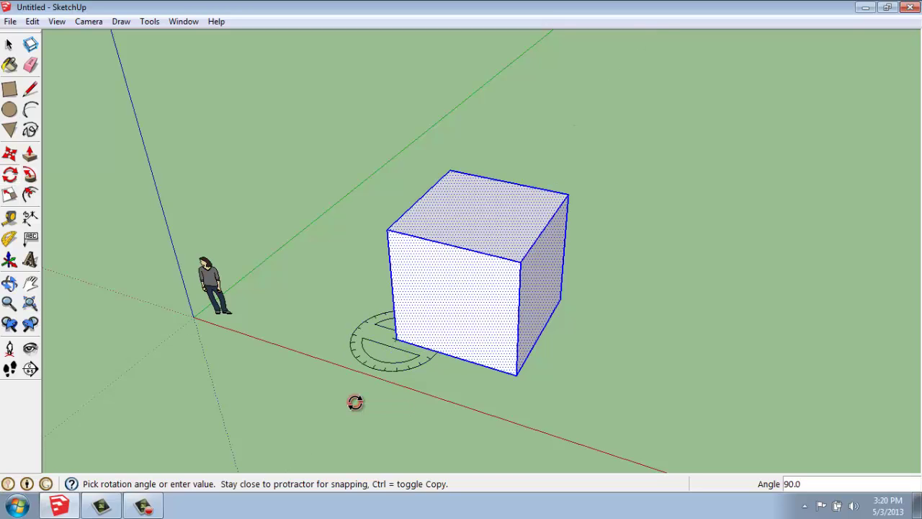
Tilt the cube 50° about the green axis, pivoting on its bottom corner.
click(516, 384)
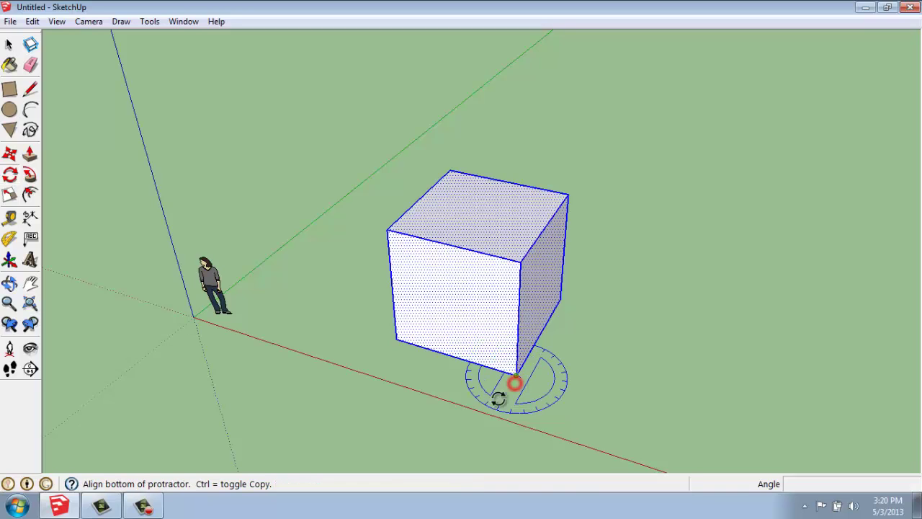
click(311, 313)
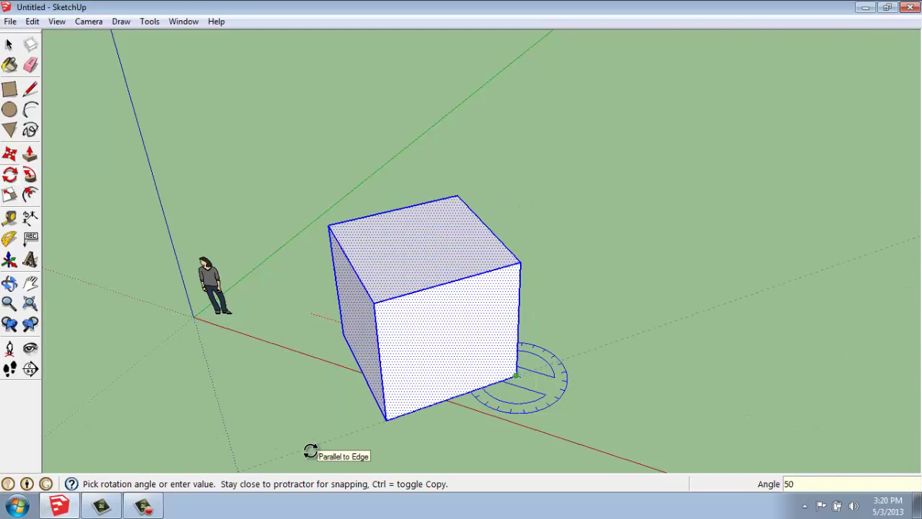
key(Return)
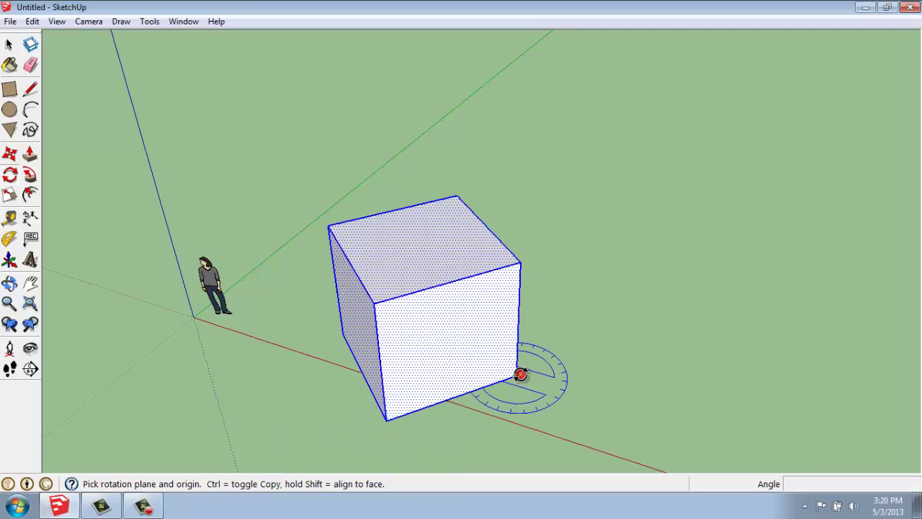
Swing the cube back 50° about its bottom corner so it stands upright again.
click(519, 376)
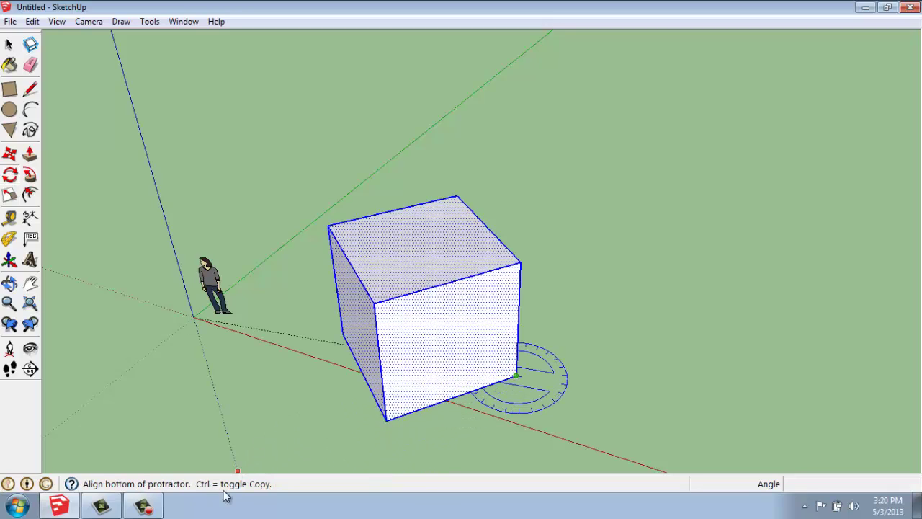
click(322, 450)
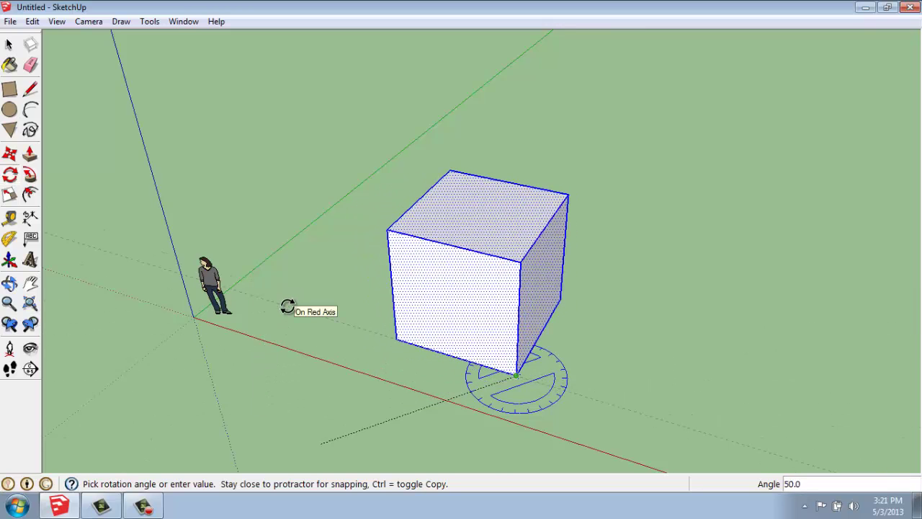
click(287, 306)
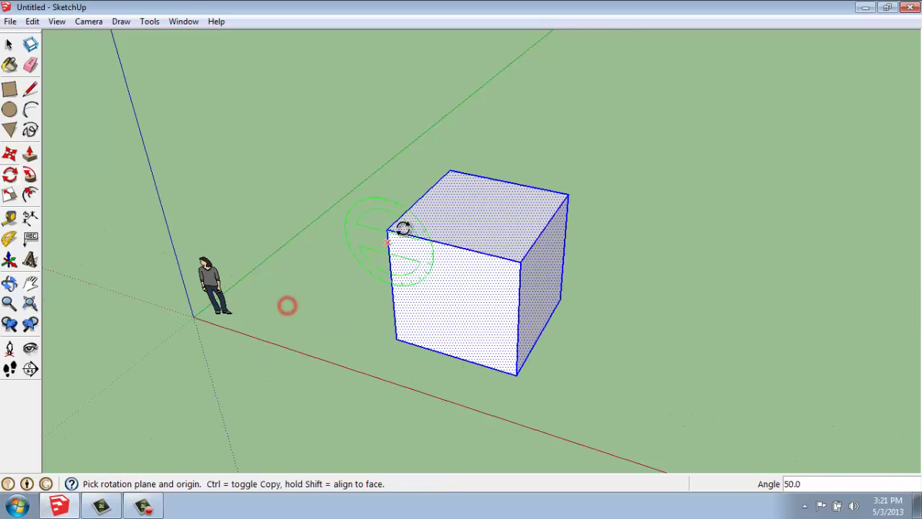
click(397, 339)
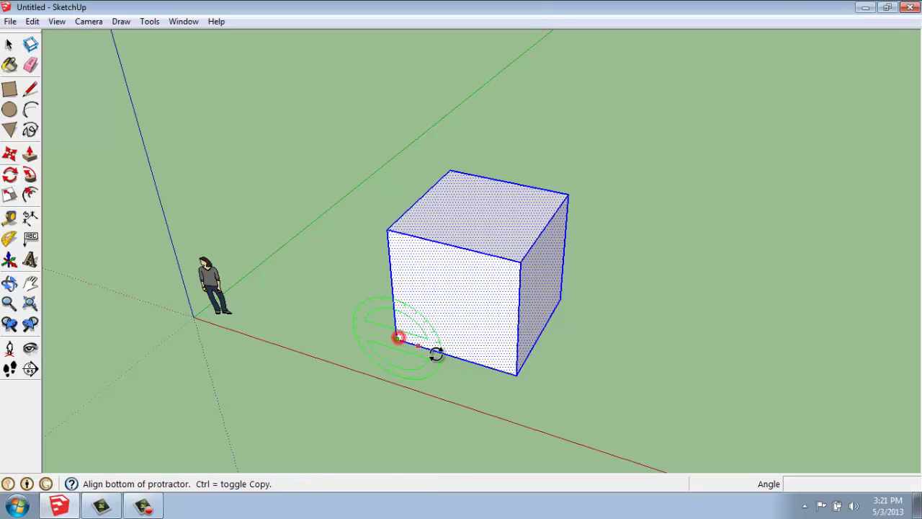
click(629, 408)
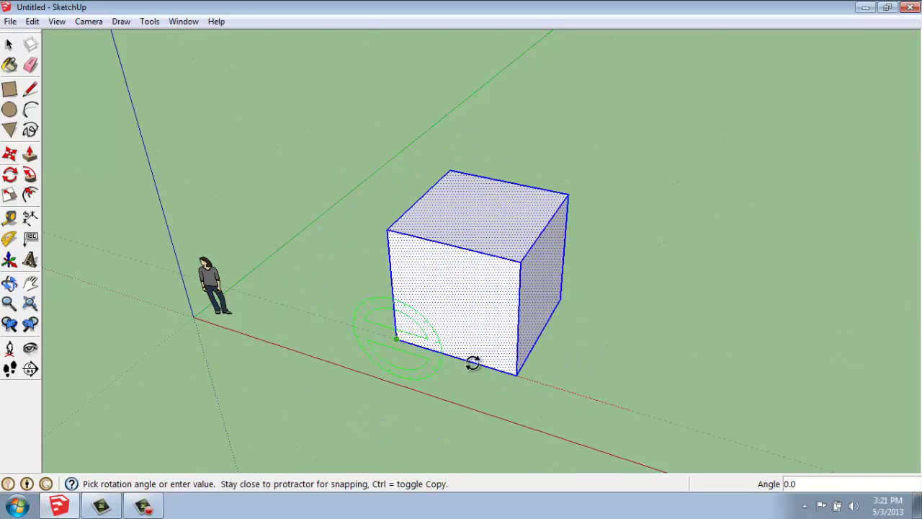
key(Escape)
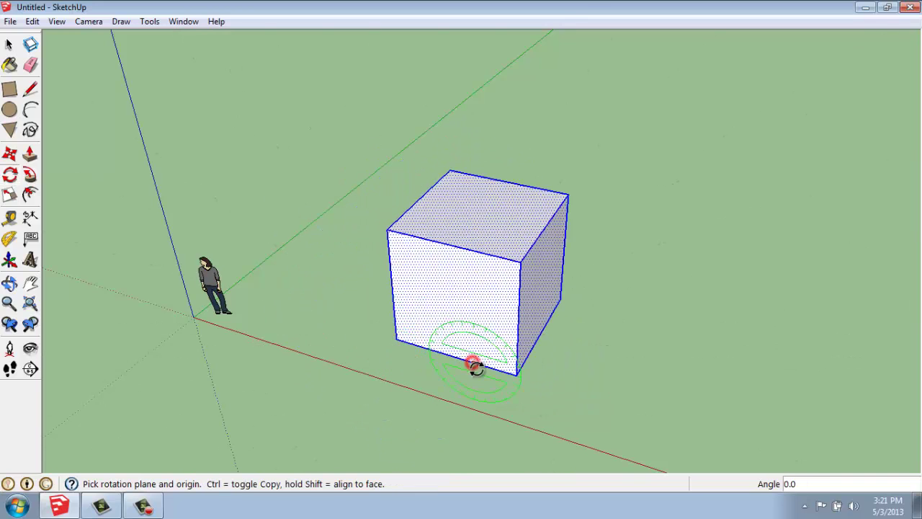
click(518, 371)
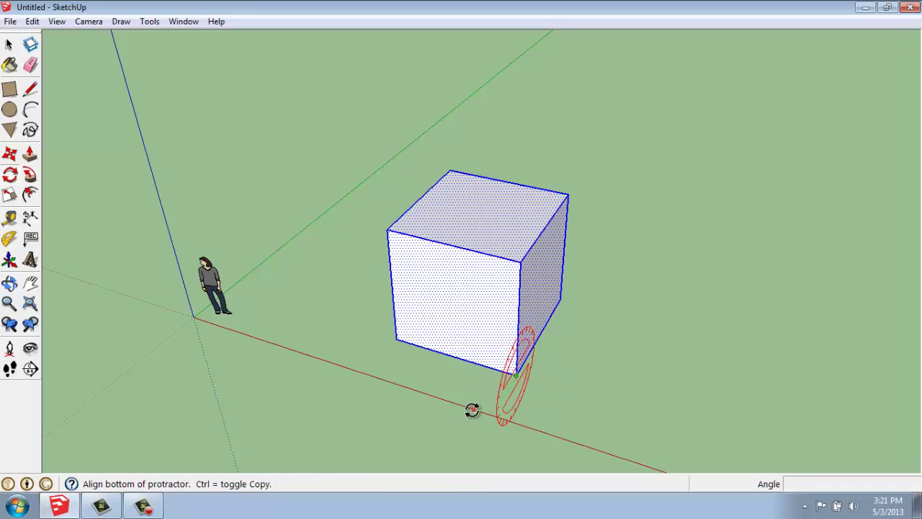
click(458, 426)
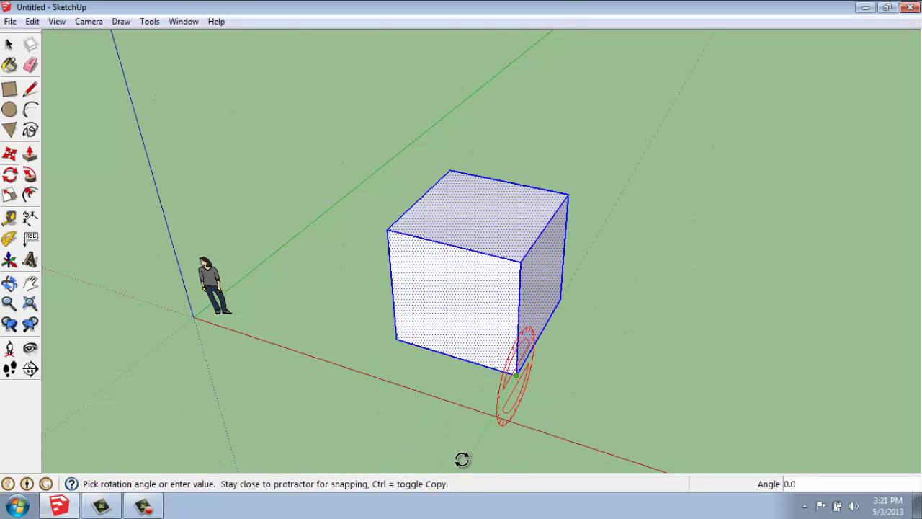
click(461, 460)
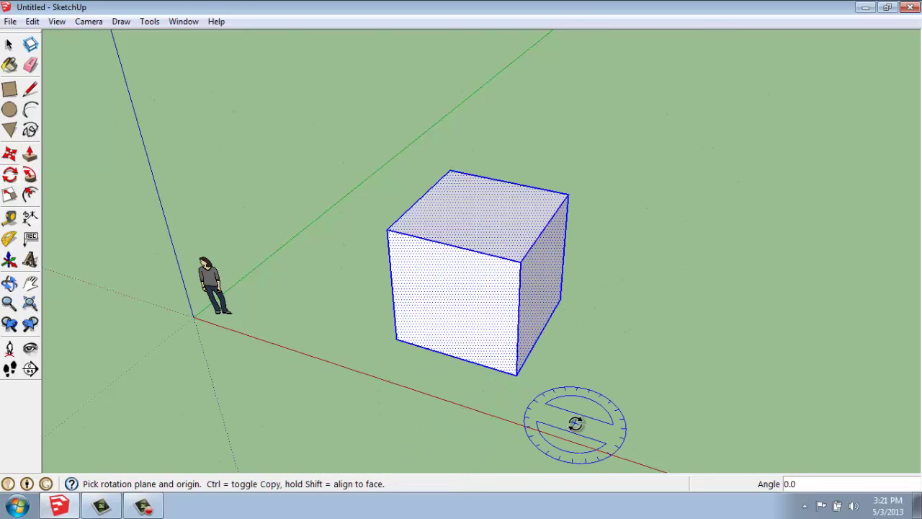
Make a copy of the cube rotated 180° about its right vertical edge, using a green-axis baseline.
middle_drag(575, 424, 891, 341)
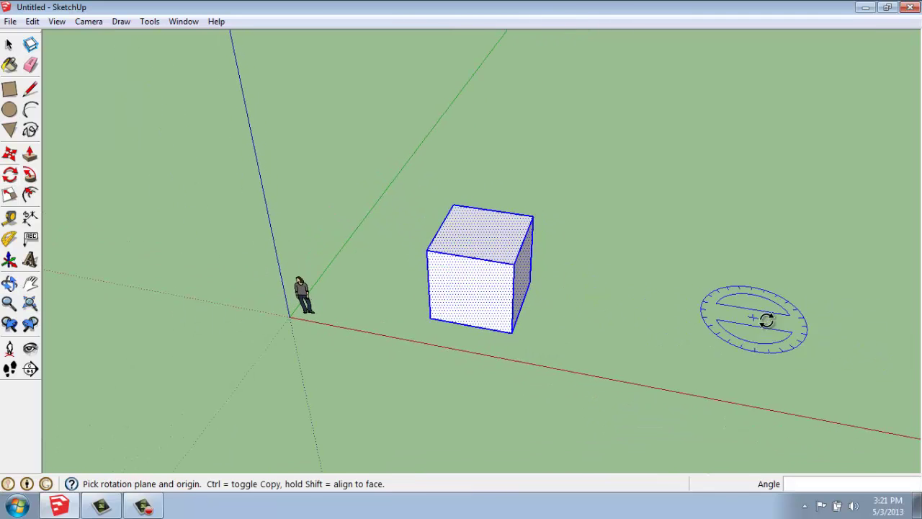
scroll(848, 333, up, 2)
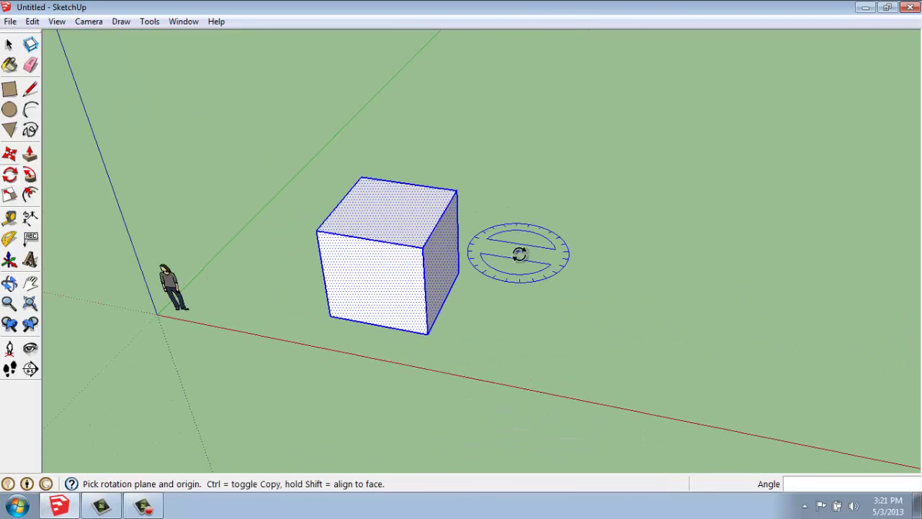
scroll(523, 255, up, 2)
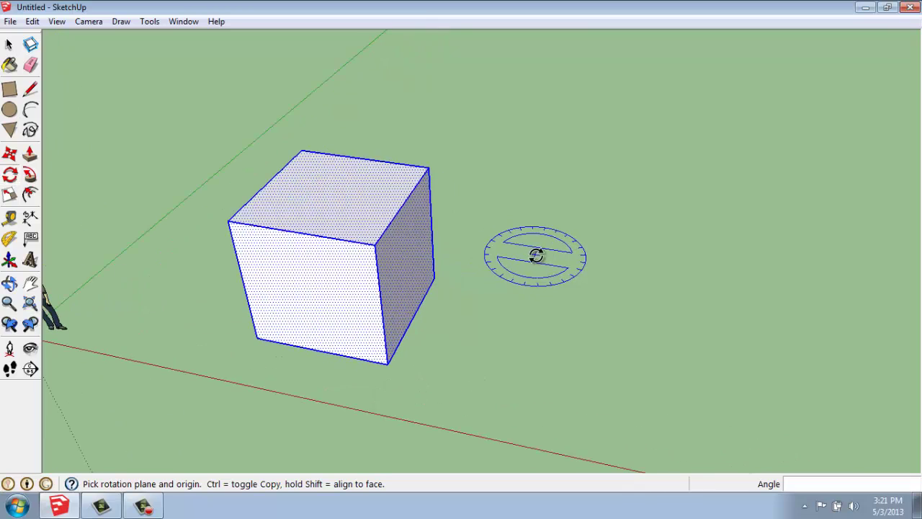
click(435, 279)
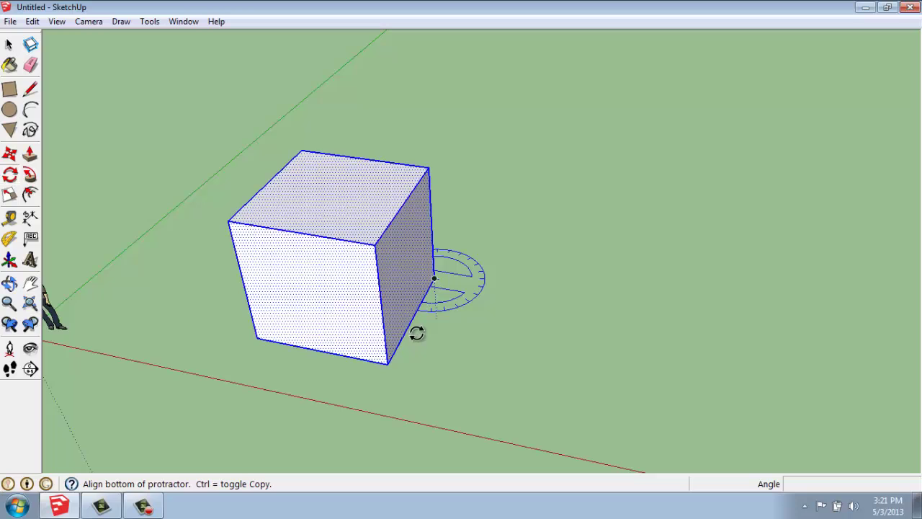
click(345, 426)
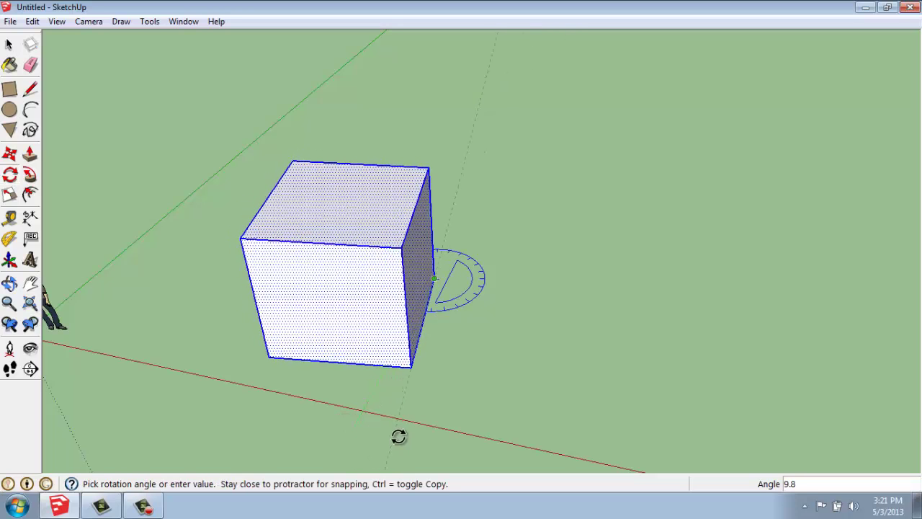
key(ctrl)
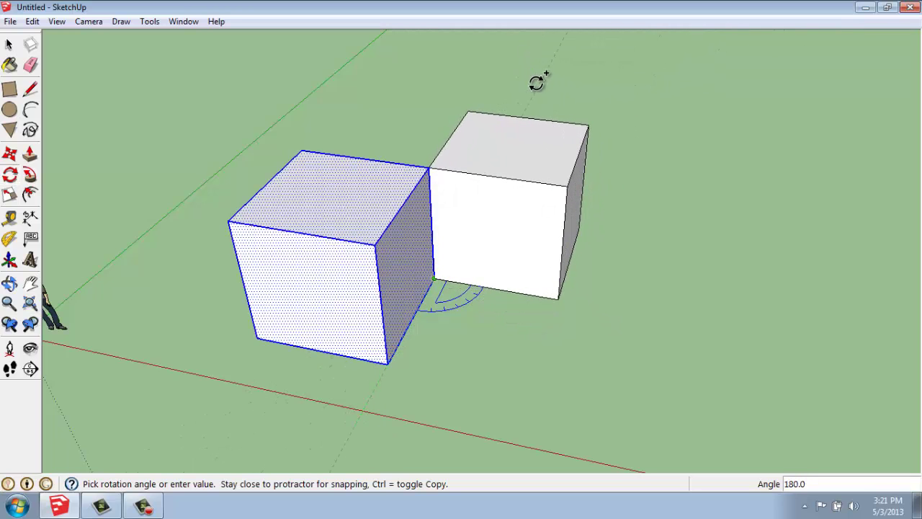
click(536, 83)
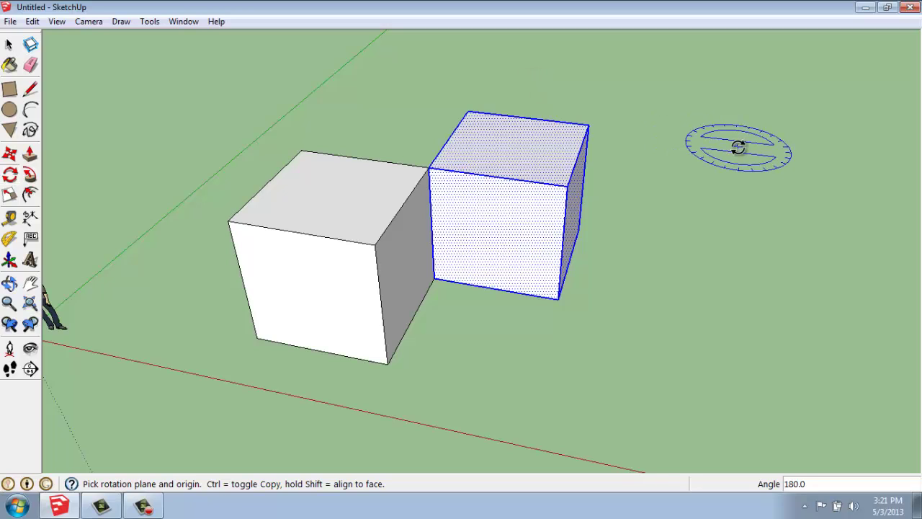
Delete the rotated copy, then reselect the whole original cube for rotating.
key(Delete)
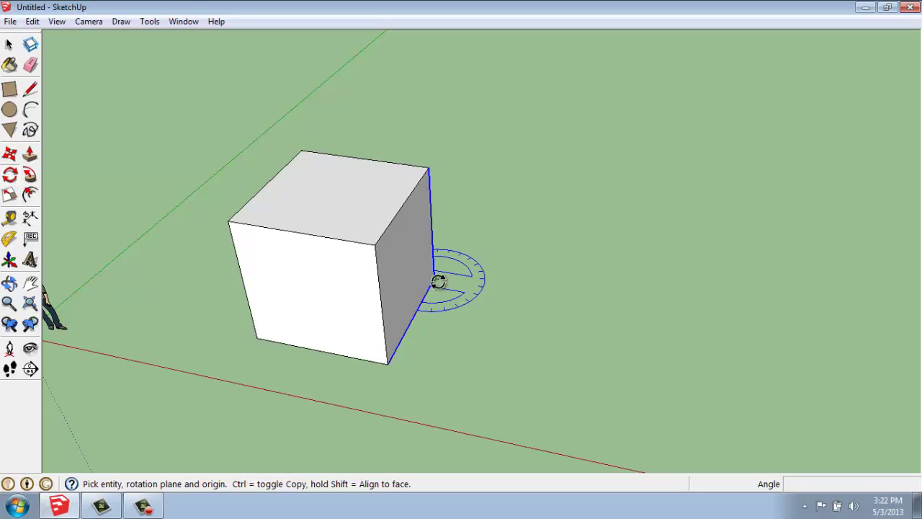
key(space)
triple_click(391, 248)
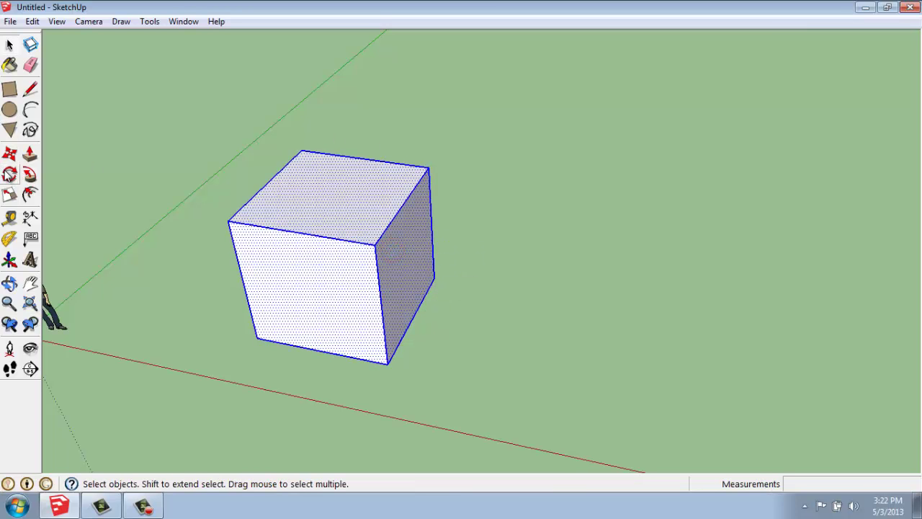
click(10, 174)
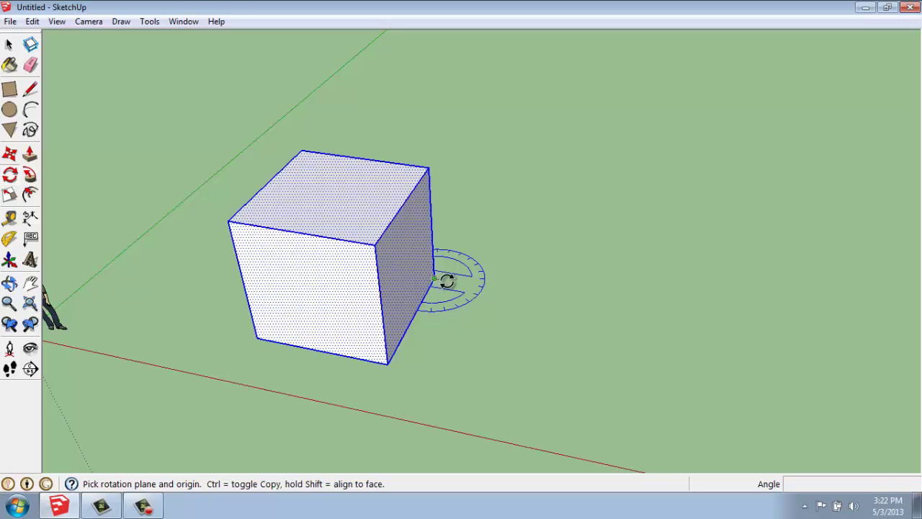
Copy the cube rotated 180° about a ground point to its right, so it stands apart.
click(553, 299)
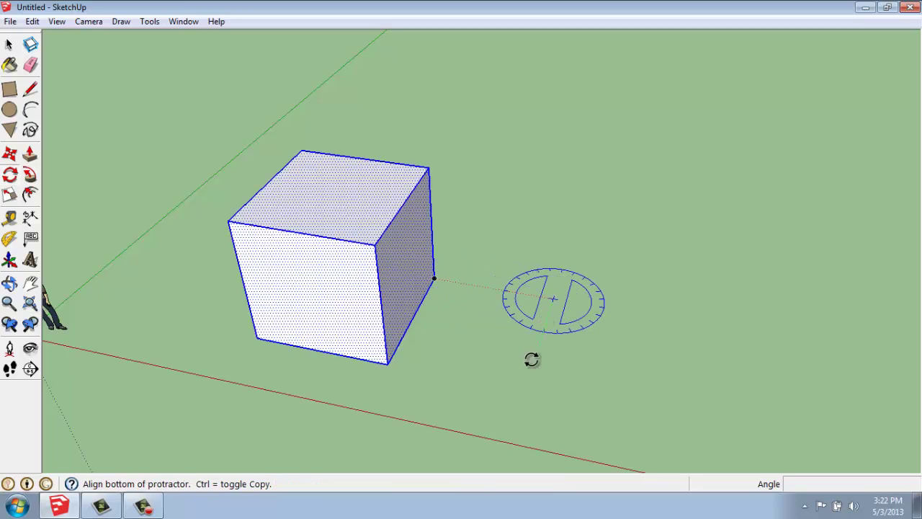
click(519, 436)
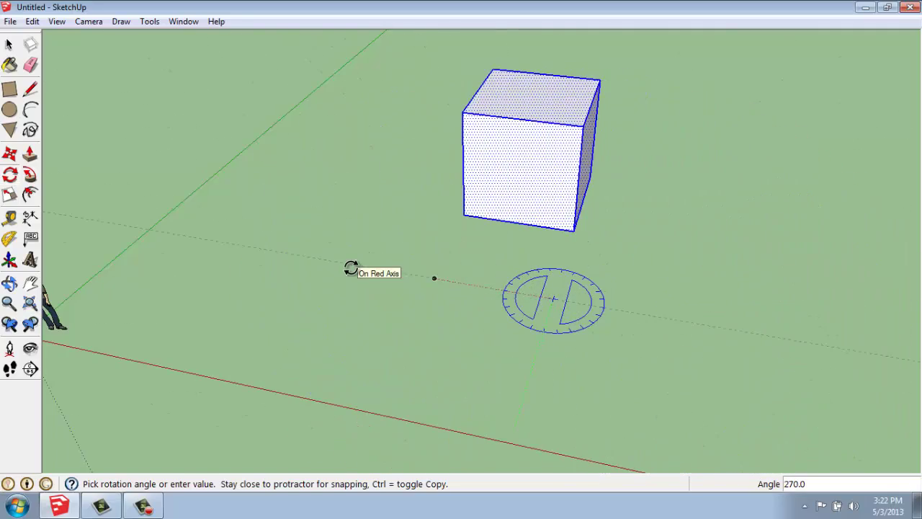
key(ctrl)
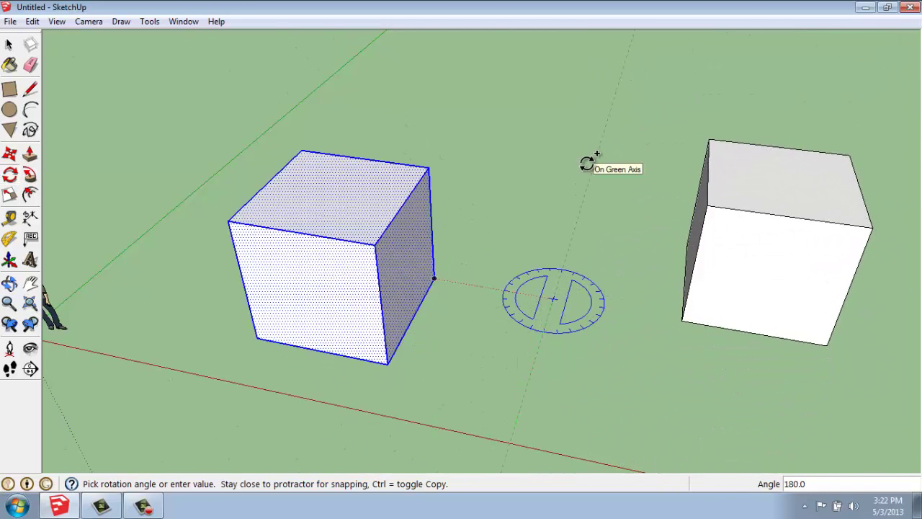
click(587, 165)
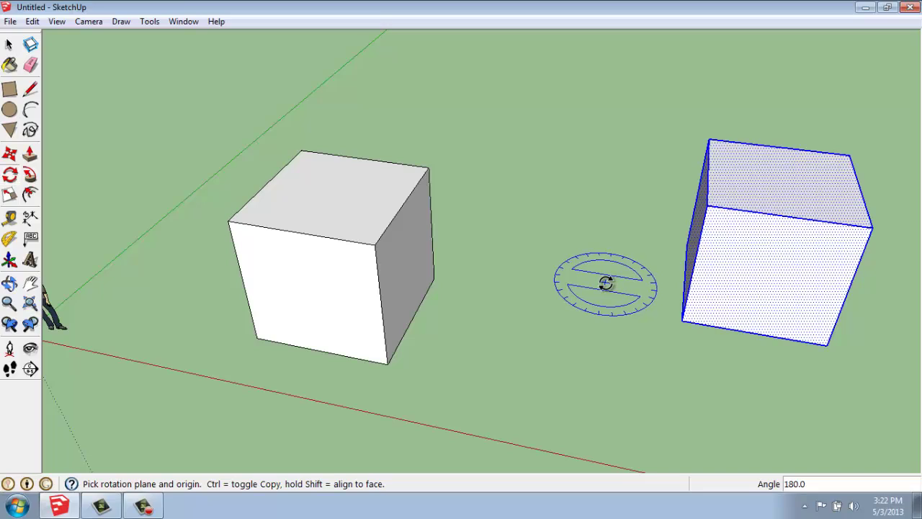